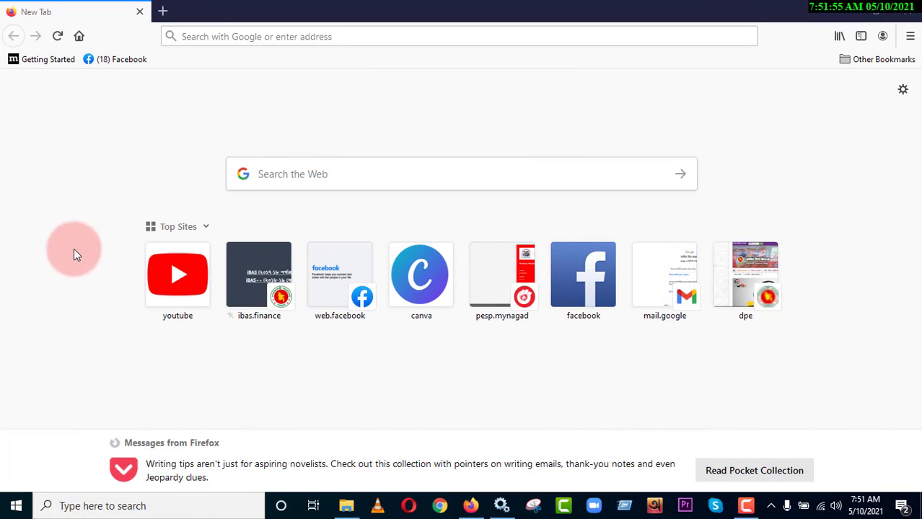
# Step: Open the Primary Education Stipend Project site and log in with the saved credentials
pyautogui.click(496, 298)
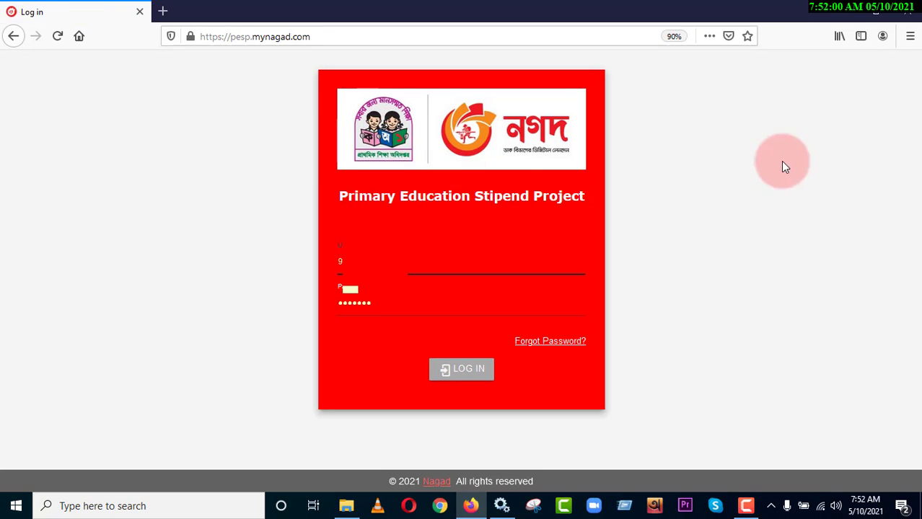
pyautogui.click(464, 372)
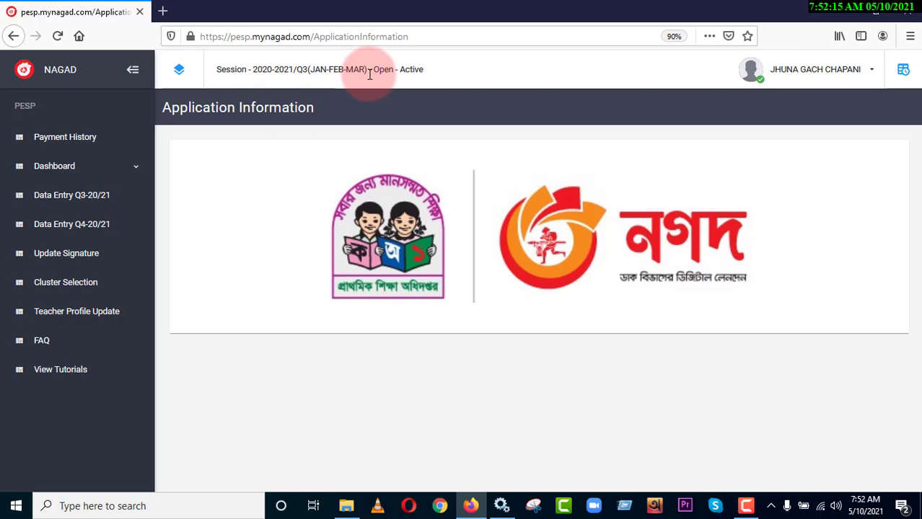
# Step: Check the Q3-20/21 and Q4-20/21 data entry lists, and open the school's Q3-20/21 entry for editing
pyautogui.click(76, 201)
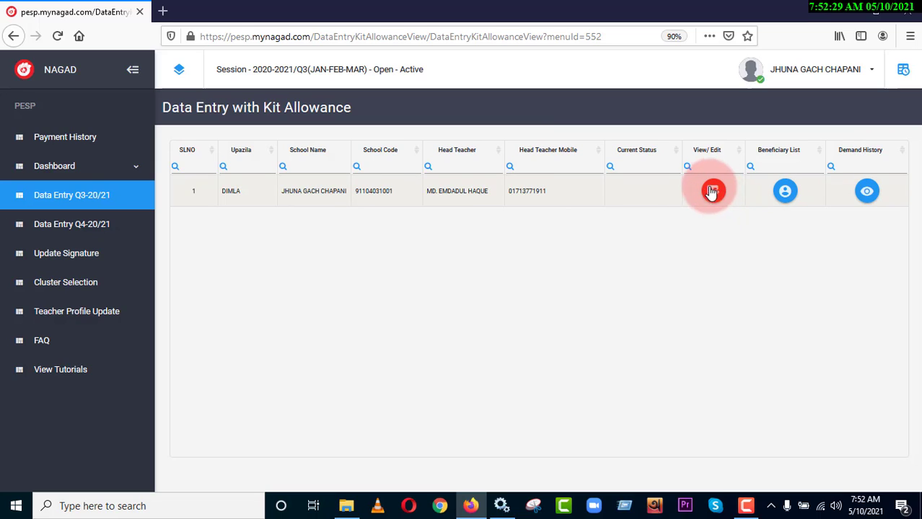
pyautogui.click(65, 235)
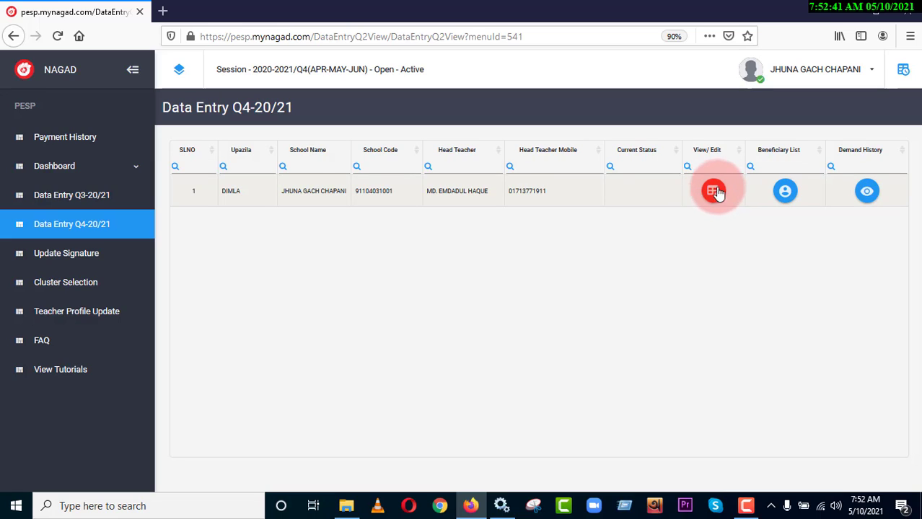
pyautogui.click(106, 200)
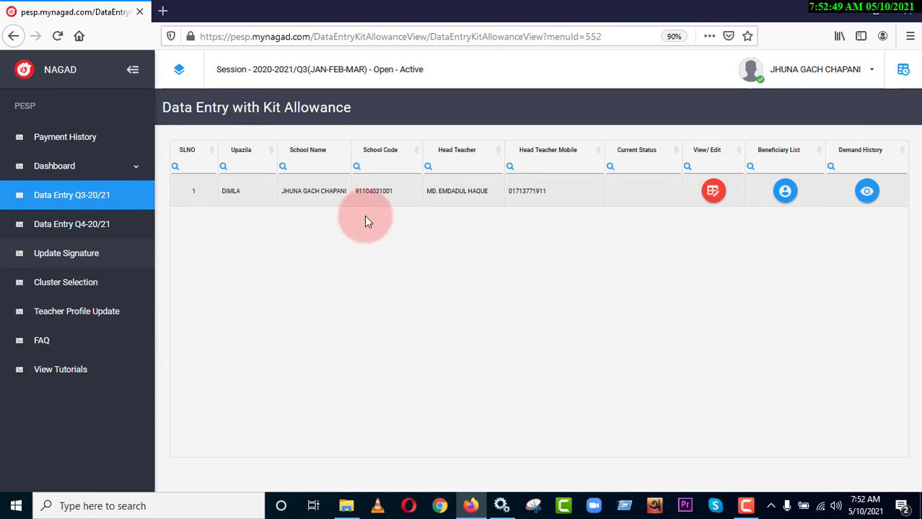
pyautogui.click(717, 199)
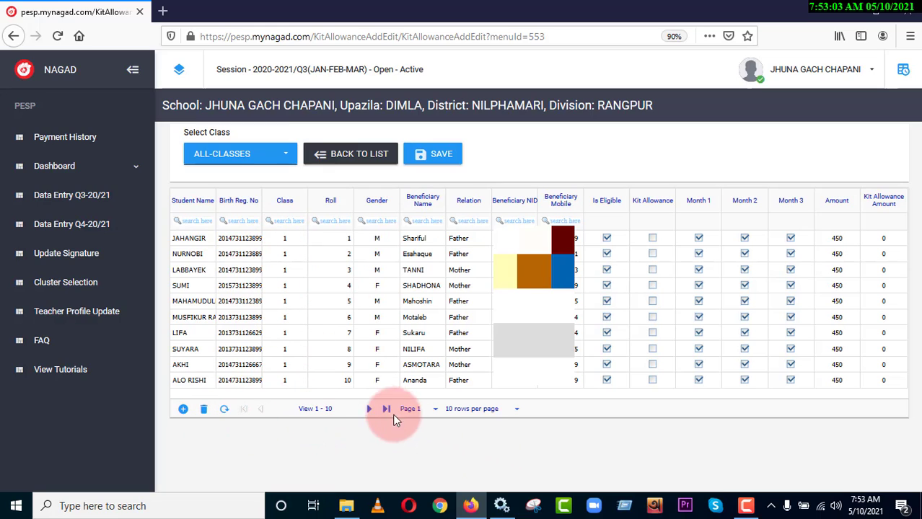
# Step: Show the students of class 5 and of class 0, and return the list to all classes
pyautogui.click(278, 154)
pyautogui.click(213, 384)
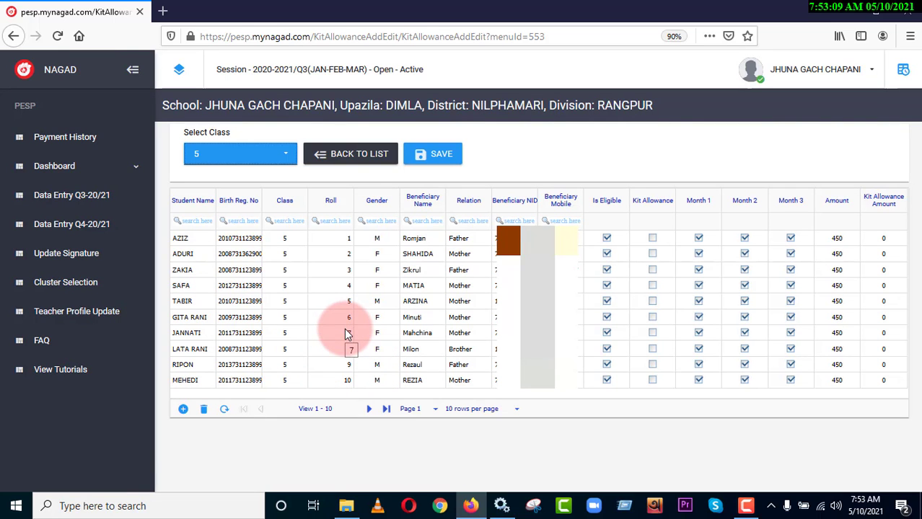
pyautogui.click(207, 156)
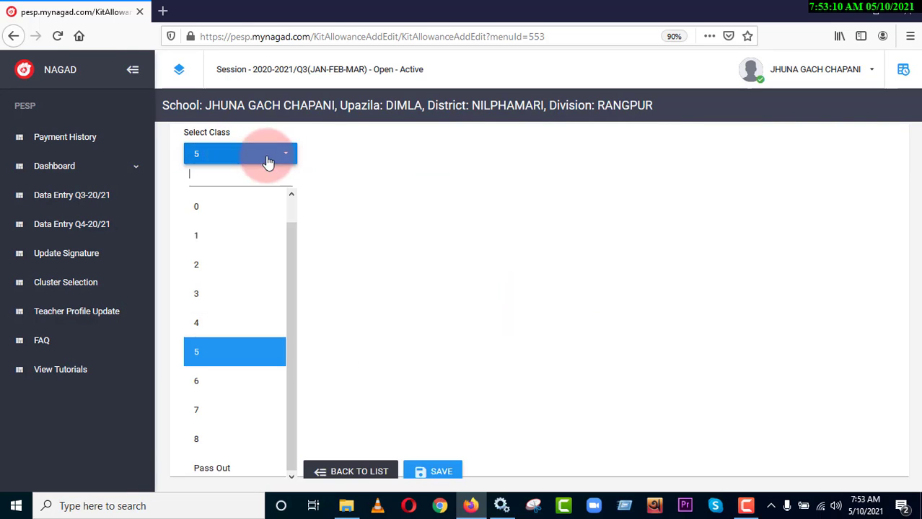
pyautogui.click(242, 210)
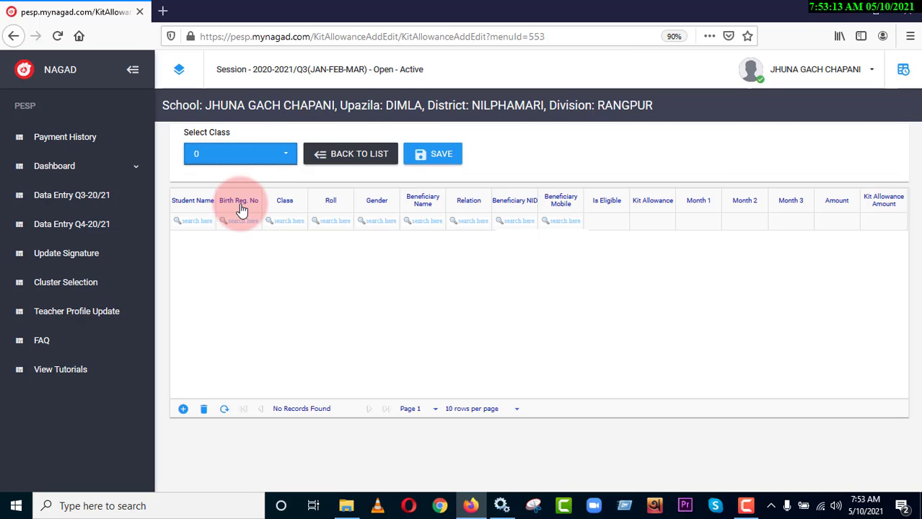
pyautogui.click(245, 160)
pyautogui.click(209, 205)
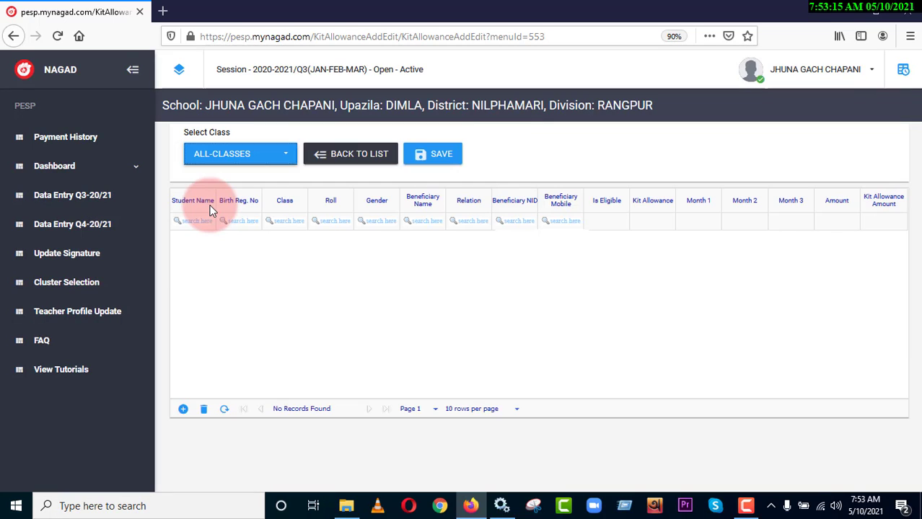
# Step: Filter the student list to class 0 and look over the available class choices
pyautogui.click(229, 158)
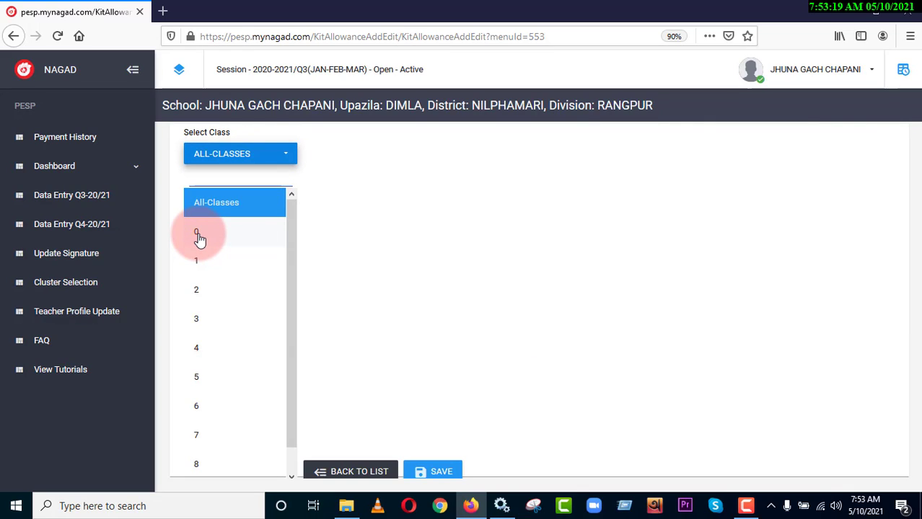
pyautogui.click(200, 238)
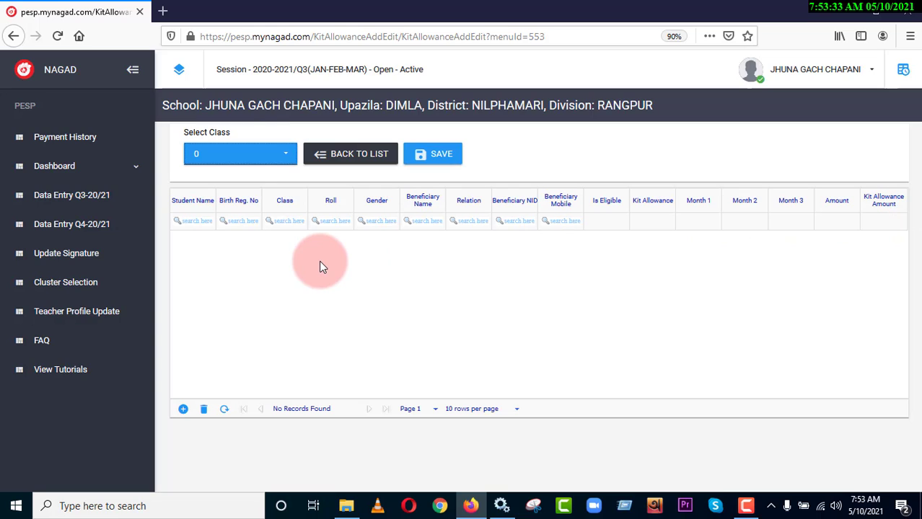
pyautogui.click(221, 164)
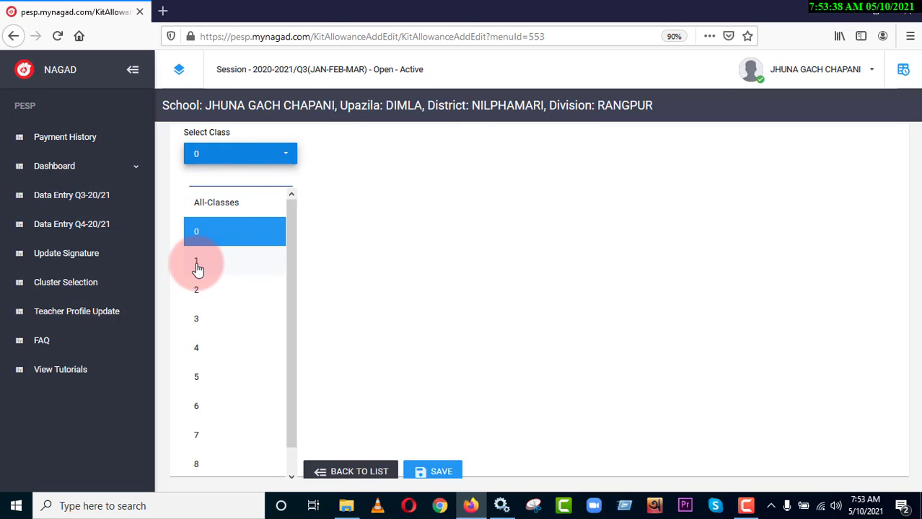
pyautogui.click(228, 154)
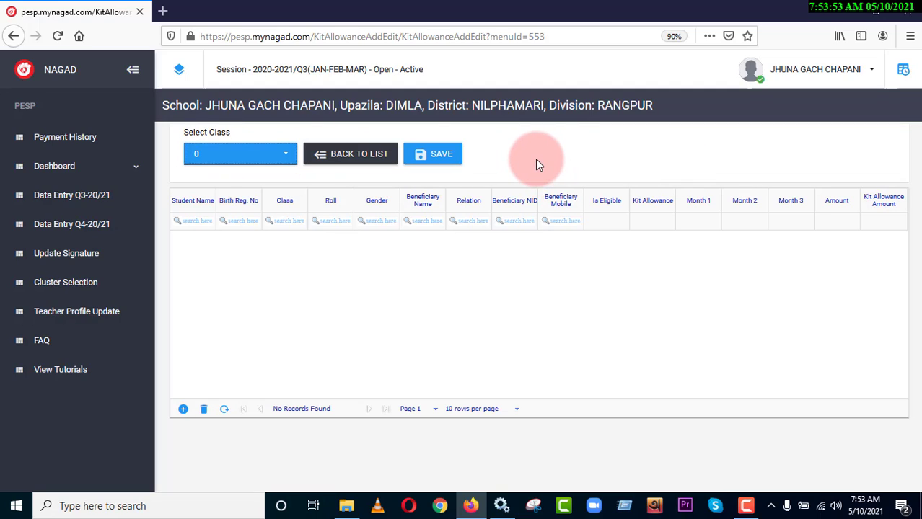
# Step: Return to all classes after viewing class 1, and try the Kit Allowance option for the first listed student
pyautogui.click(196, 158)
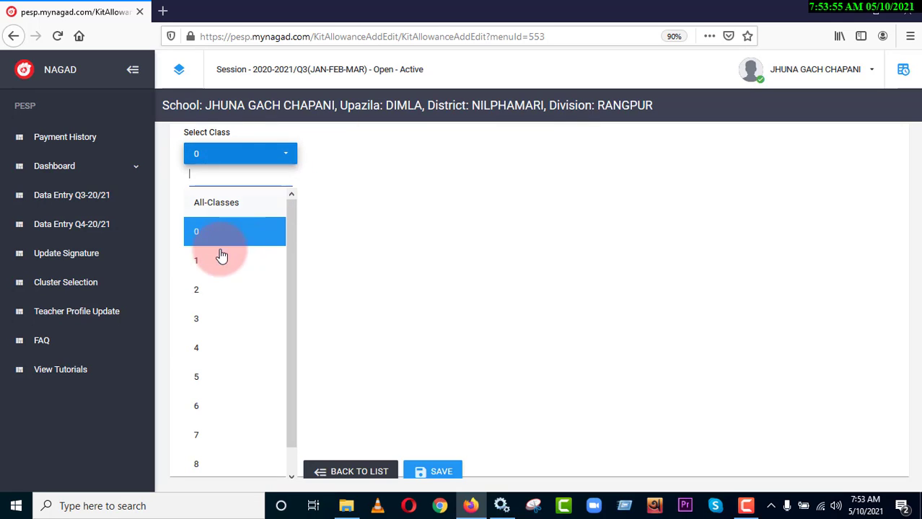
pyautogui.click(198, 263)
pyautogui.click(249, 155)
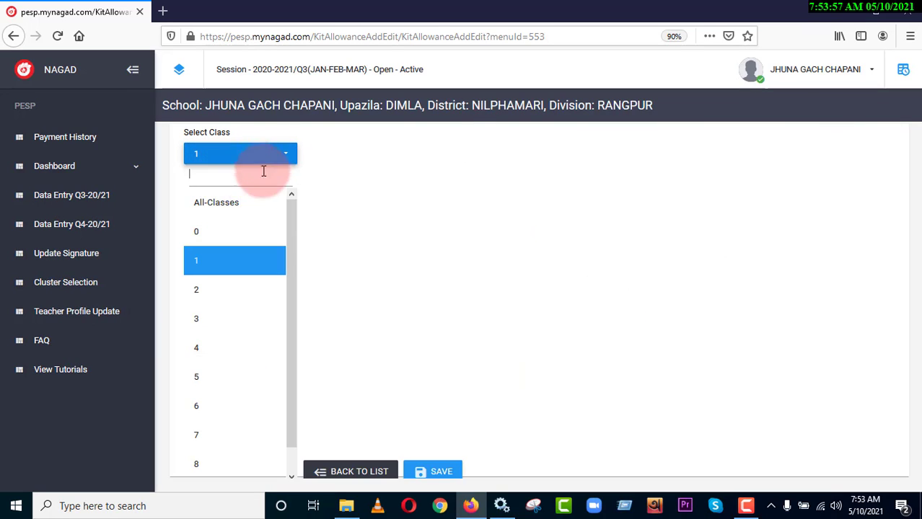
pyautogui.click(217, 205)
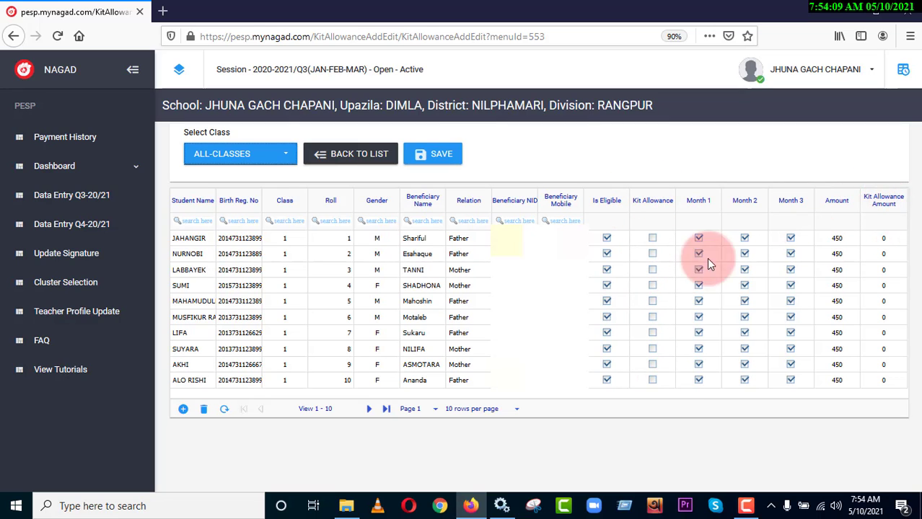
pyautogui.click(652, 239)
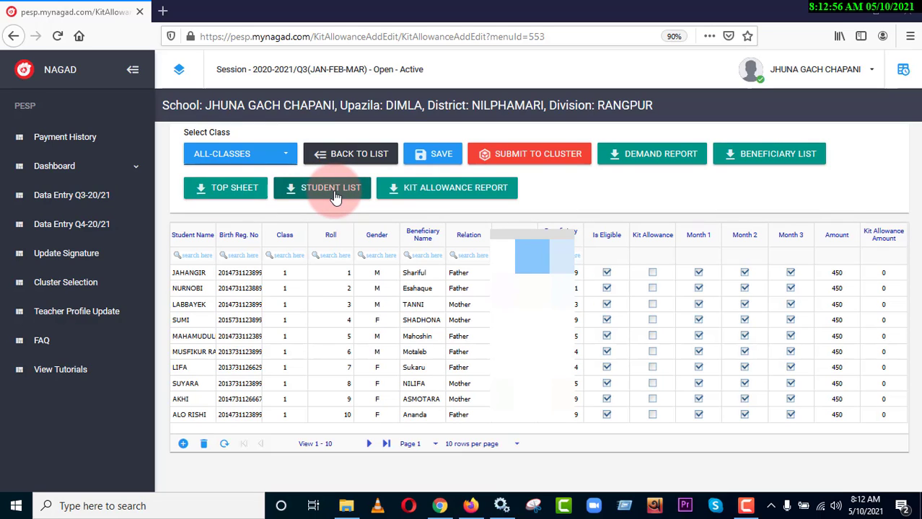
# Step: View the Kit Allowance Report, check its export formats, and close the report
pyautogui.click(444, 189)
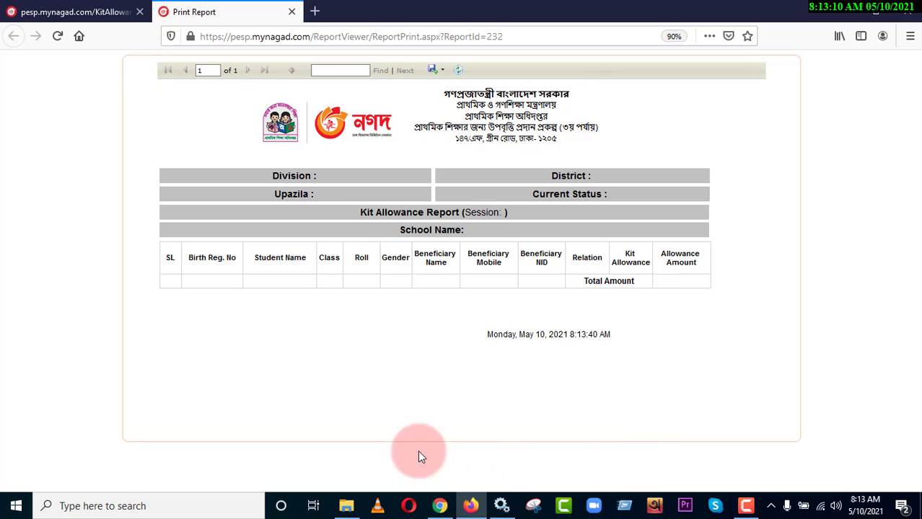
pyautogui.click(436, 75)
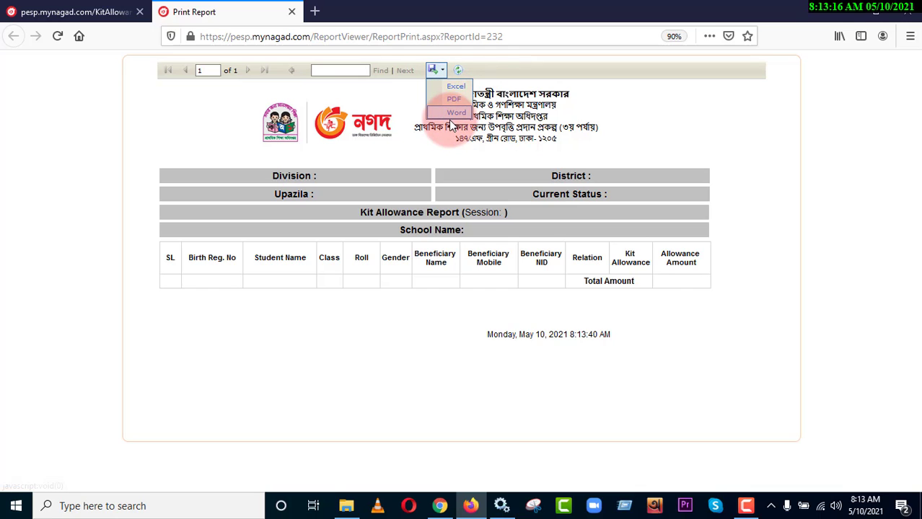
pyautogui.click(676, 116)
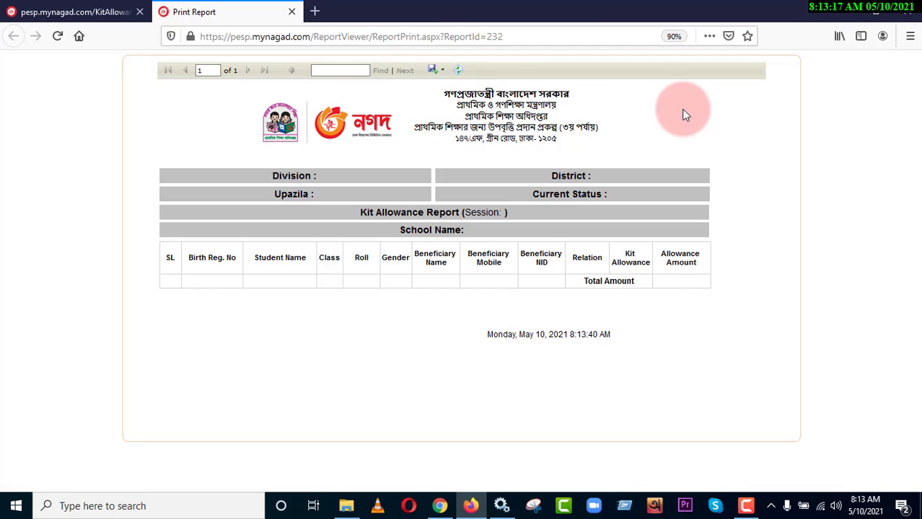
pyautogui.click(292, 12)
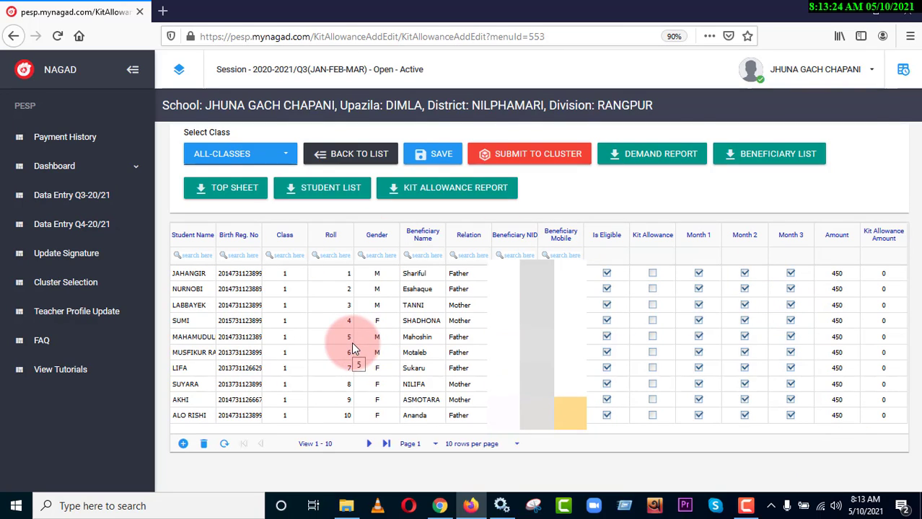
# Step: Filter the student list to class 0 and add a blank student row
pyautogui.click(242, 161)
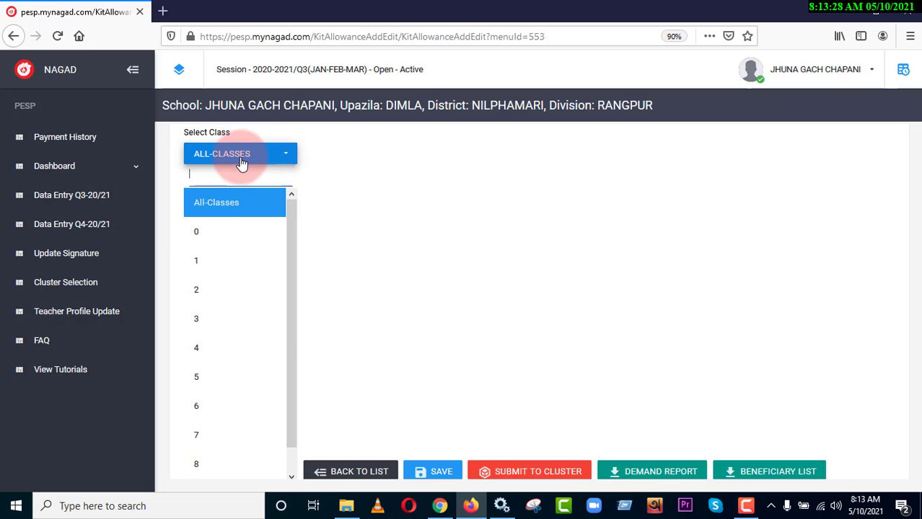
pyautogui.click(203, 238)
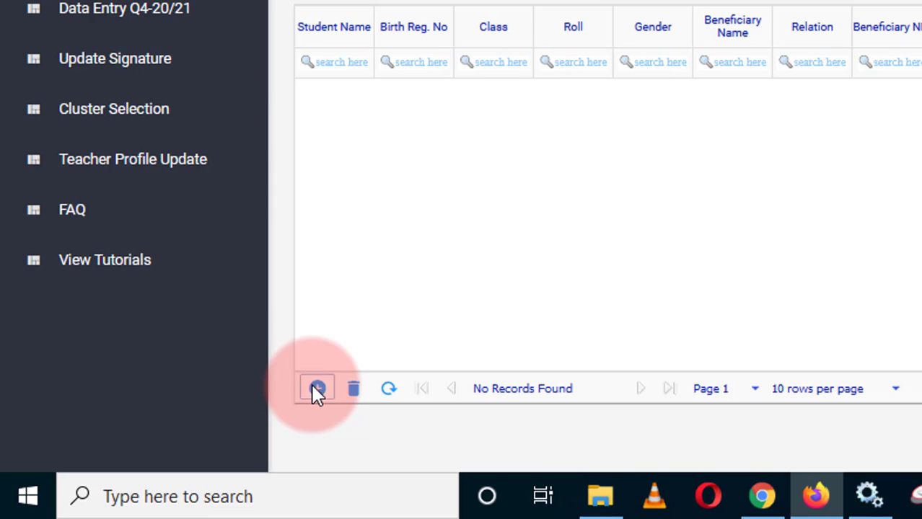
pyautogui.click(317, 388)
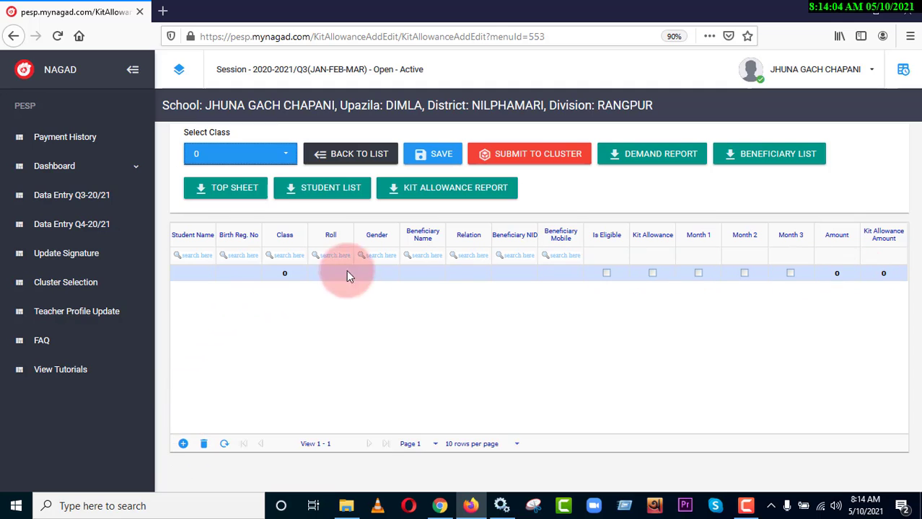
# Step: Enter the new student's name, set the roll to 1 and set the gender to M
pyautogui.click(187, 274)
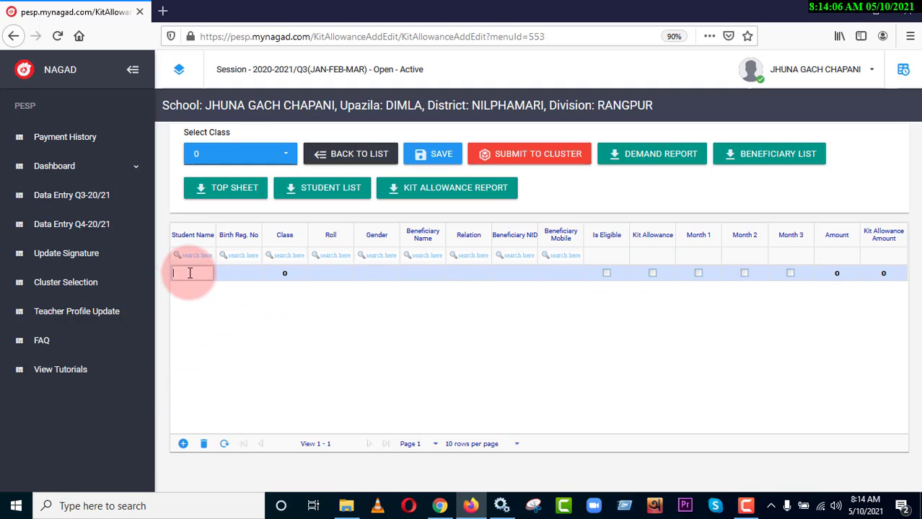
pyautogui.write('sami')
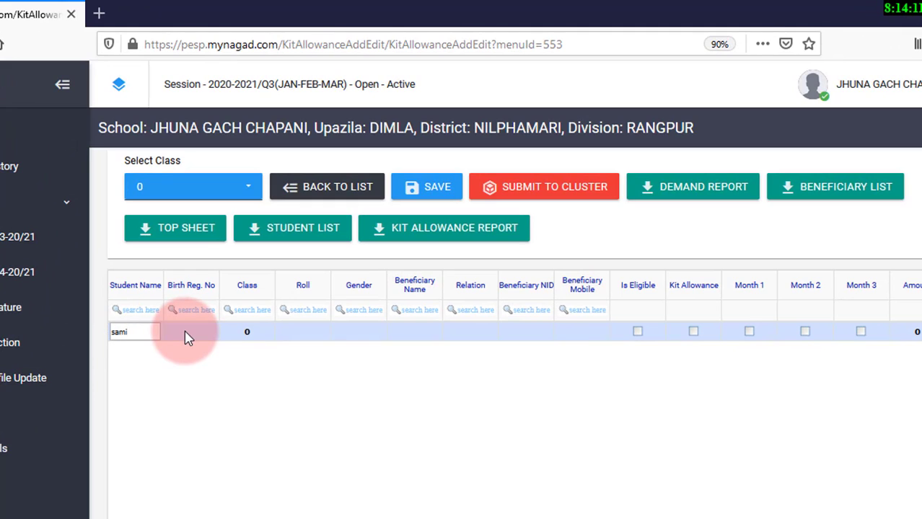
pyautogui.click(186, 336)
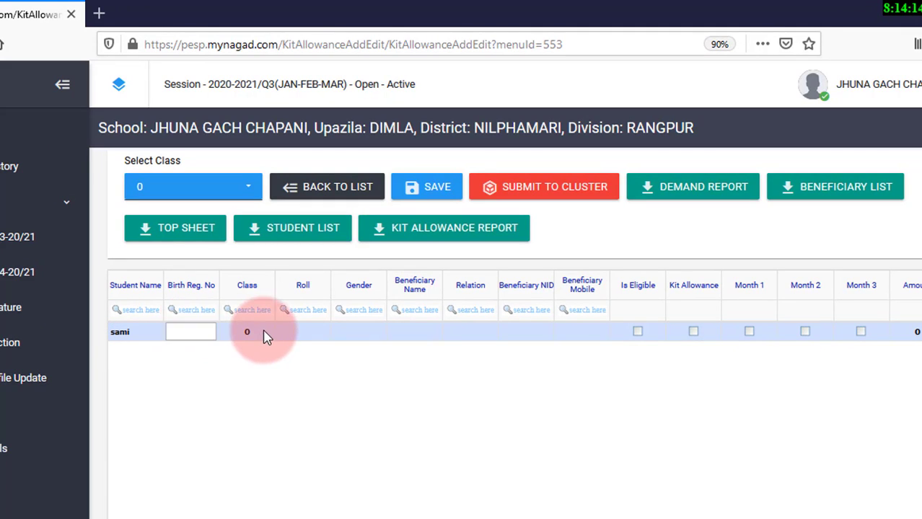
pyautogui.click(309, 335)
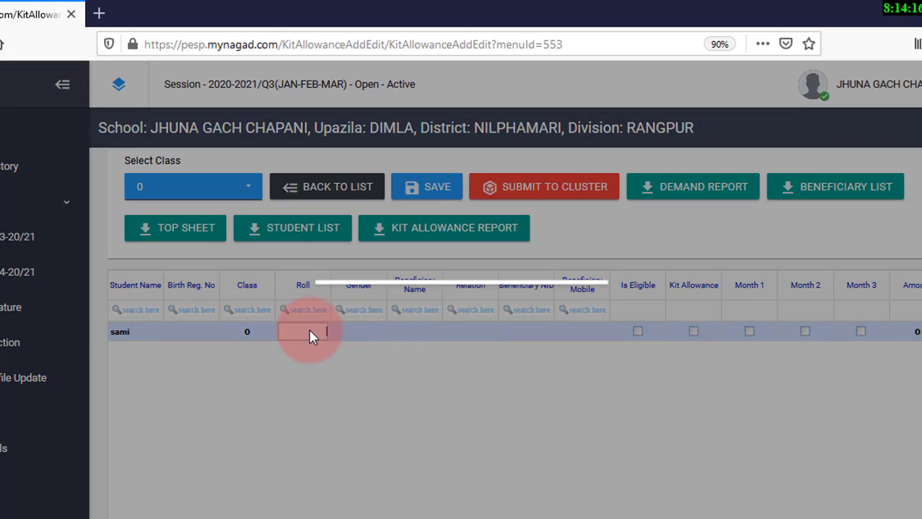
pyautogui.click(571, 361)
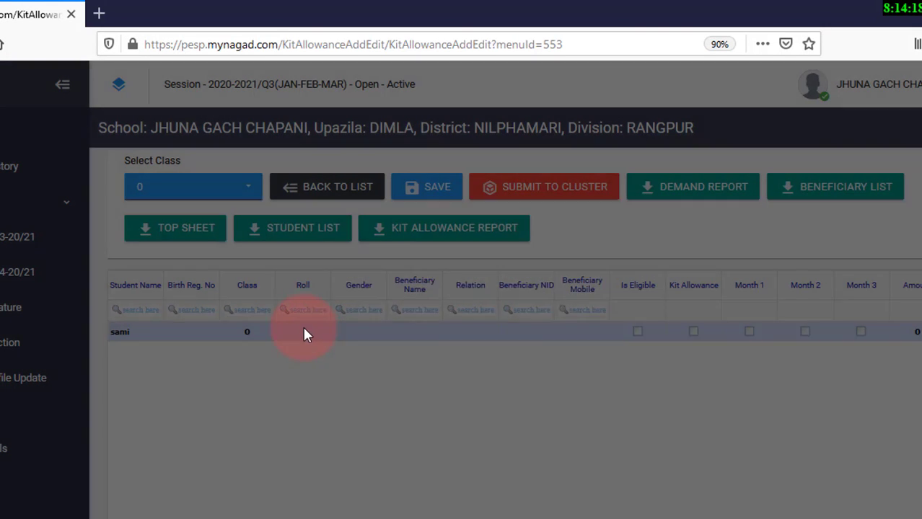
pyautogui.write('1')
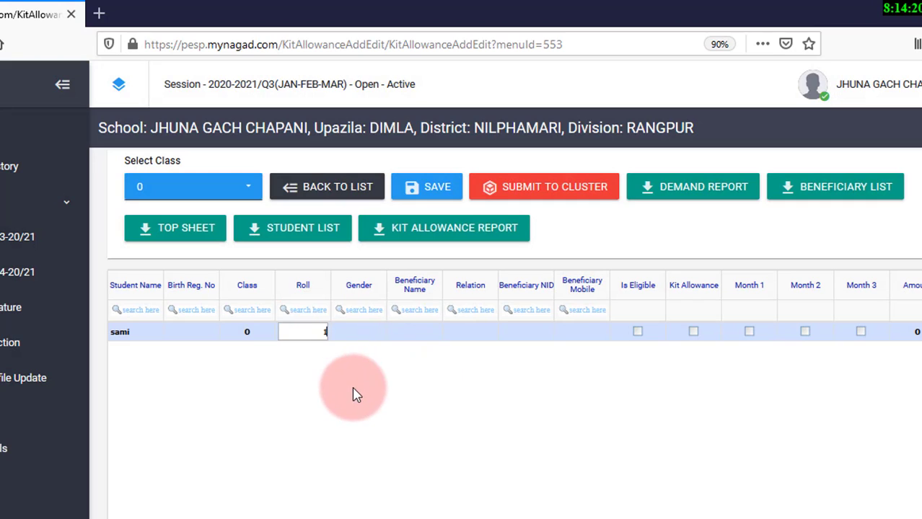
pyautogui.click(360, 336)
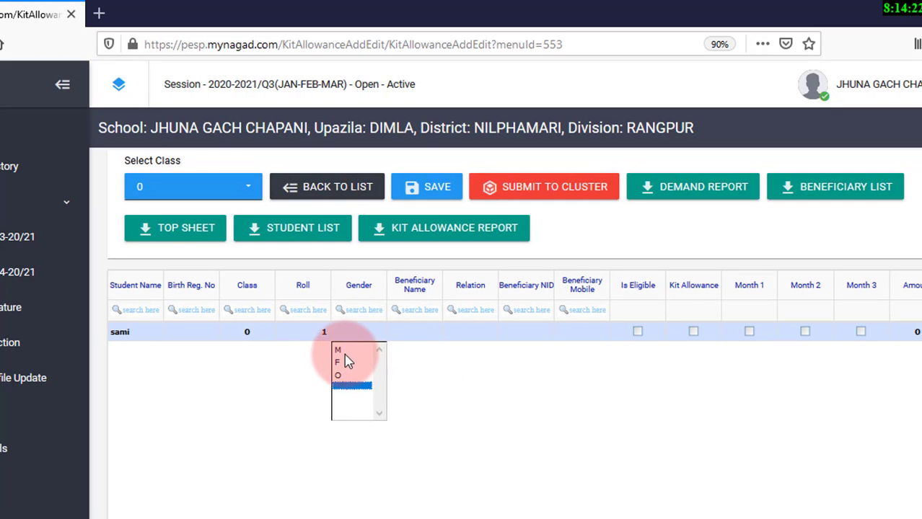
pyautogui.click(339, 351)
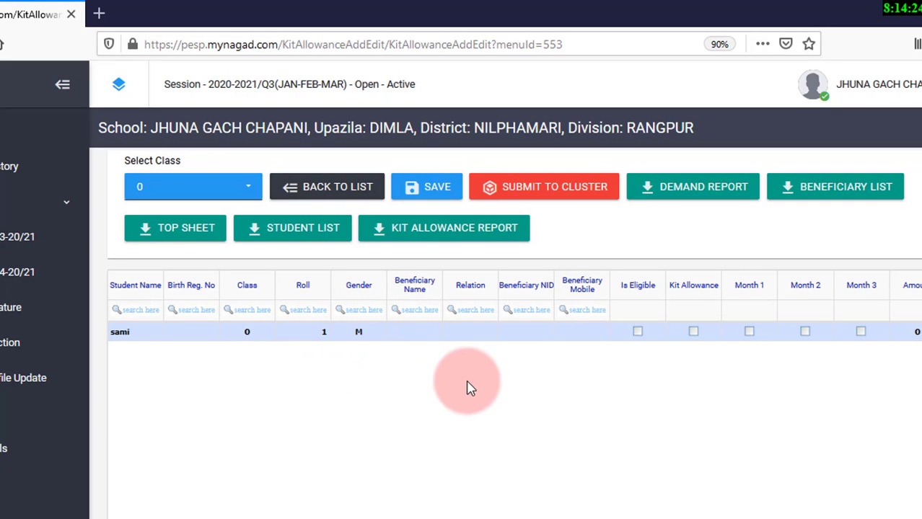
# Step: Enter the new student's beneficiary name, set the relation to Father, and save the record
pyautogui.click(415, 336)
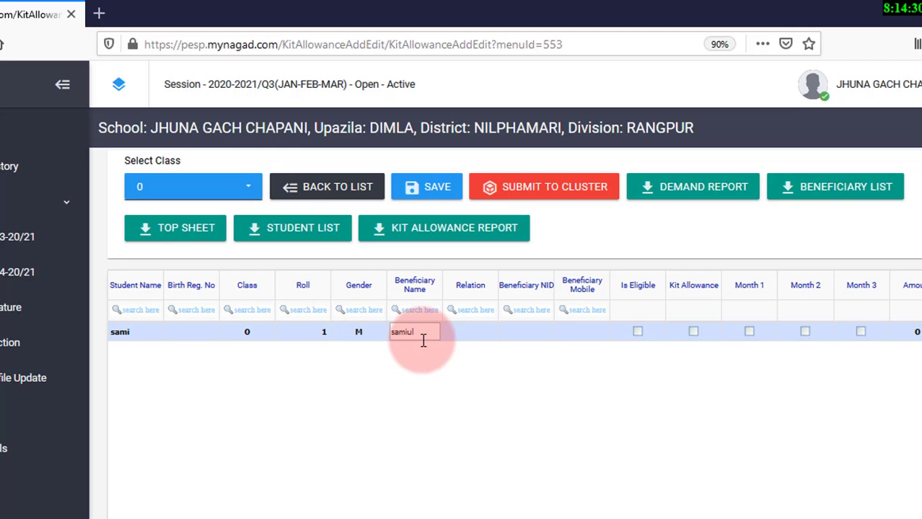
pyautogui.click(471, 329)
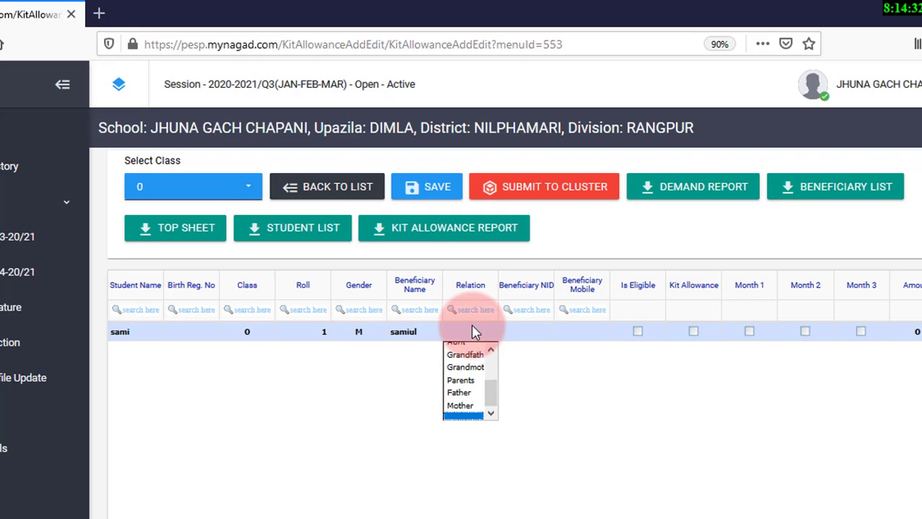
pyautogui.click(459, 392)
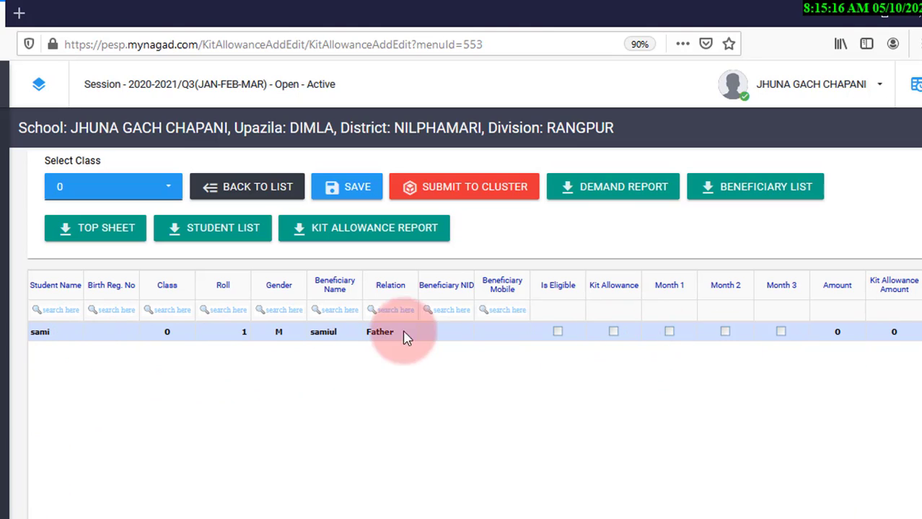
pyautogui.click(357, 189)
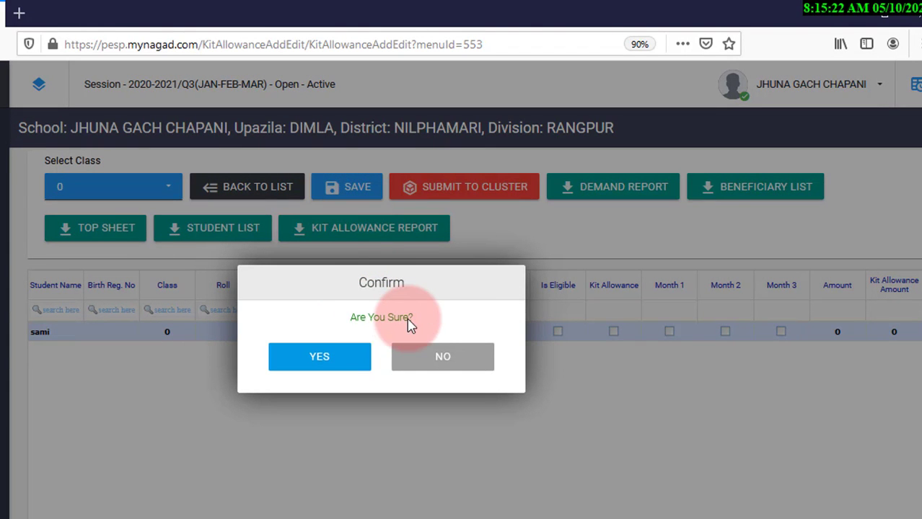
pyautogui.click(303, 364)
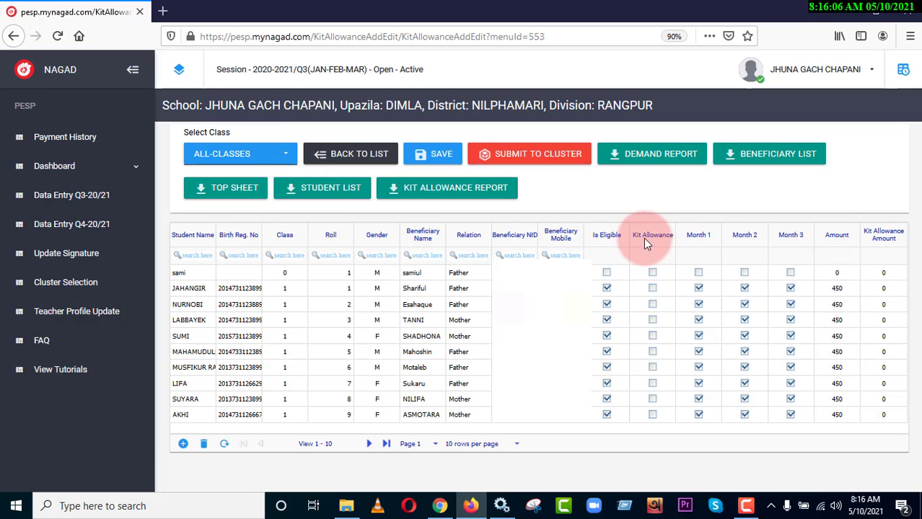
# Step: Enable Kit Allowance for the class 1 student with roll 1 and save the change
pyautogui.click(653, 289)
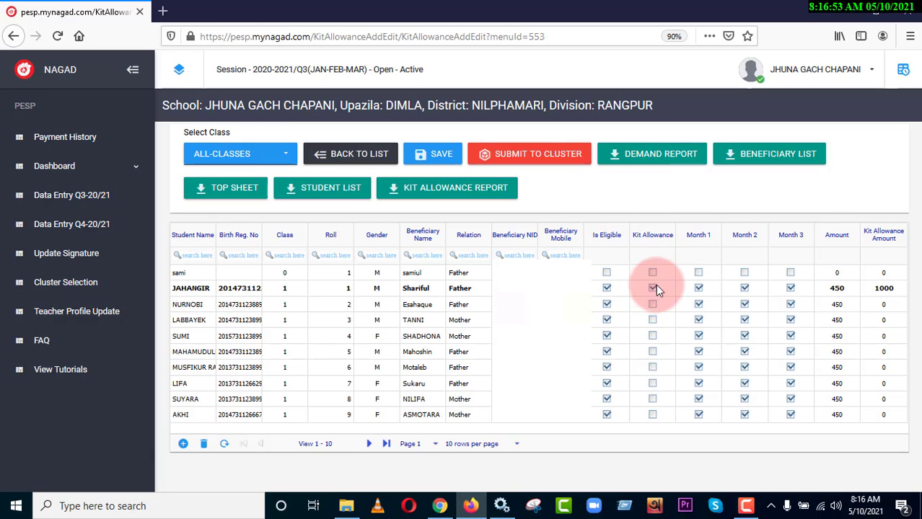
pyautogui.click(429, 160)
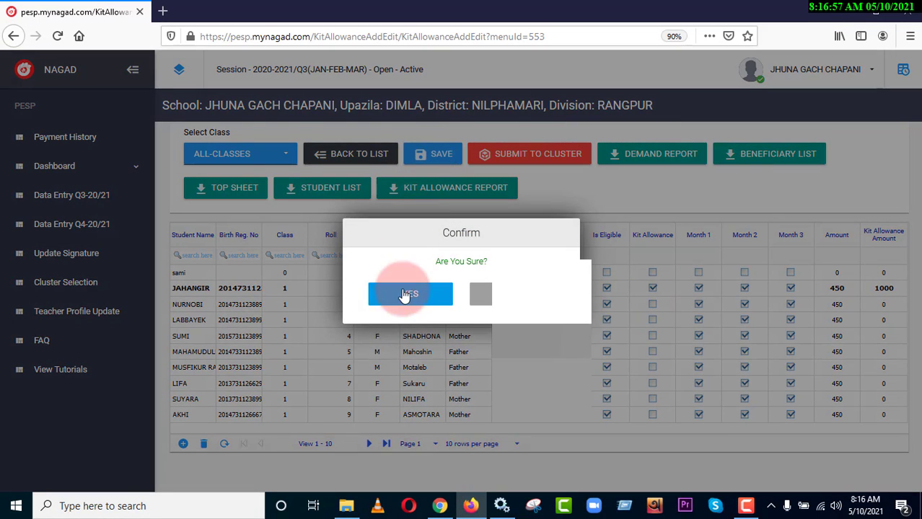
pyautogui.click(391, 302)
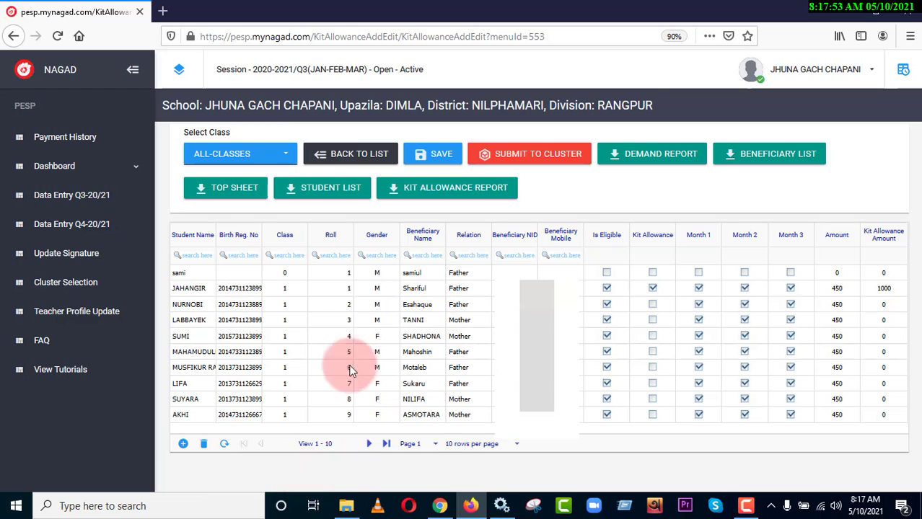
# Step: Delete the class 0 student with roll 1 from the all-classes list and save the deletion
pyautogui.click(209, 272)
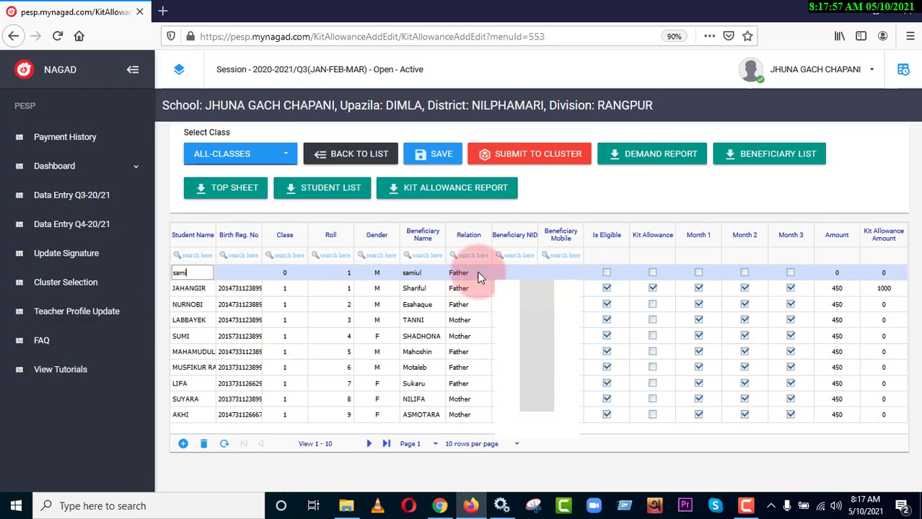
pyautogui.click(244, 277)
pyautogui.click(197, 275)
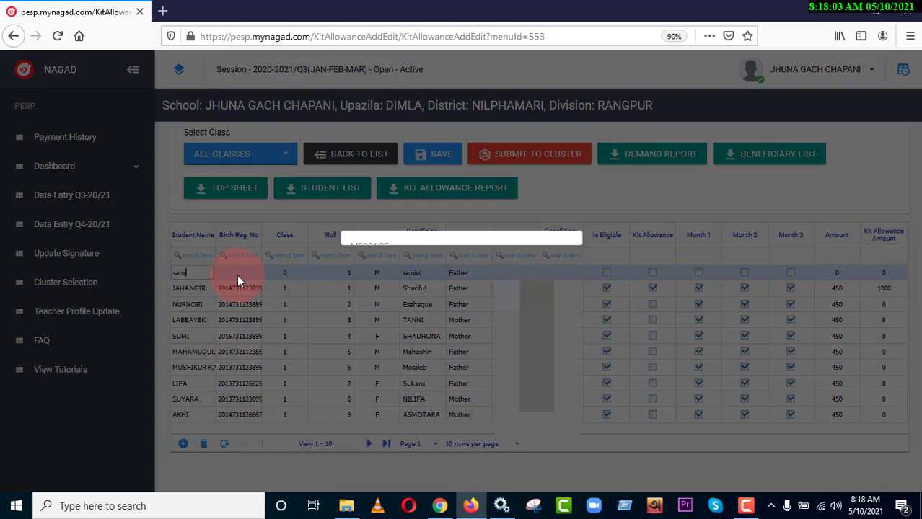
pyautogui.click(183, 276)
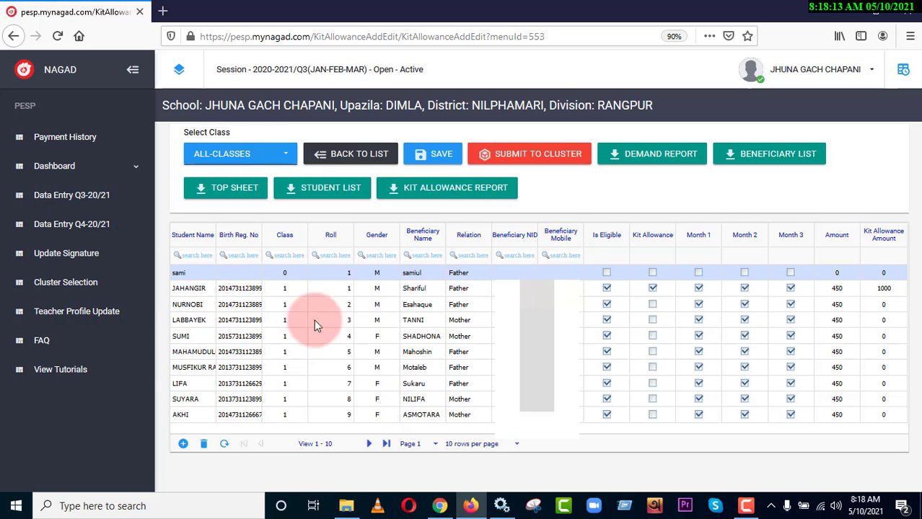
pyautogui.click(203, 444)
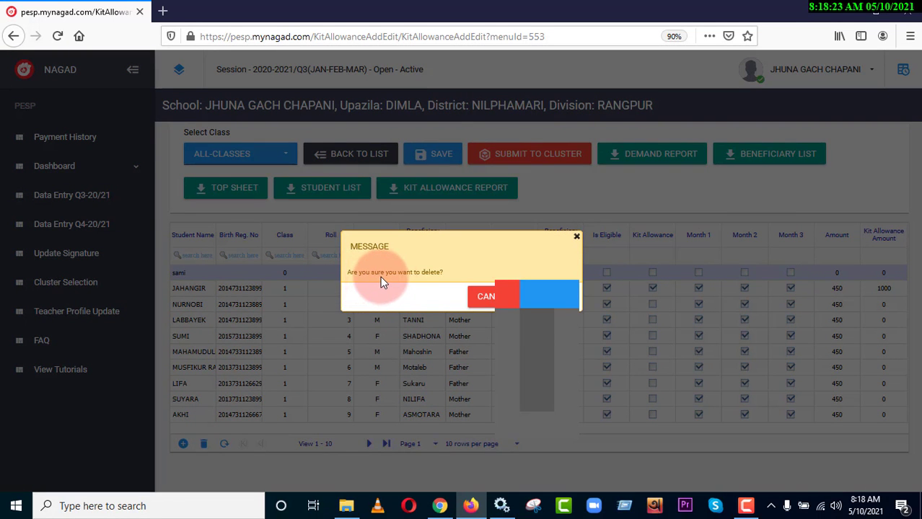
pyautogui.click(553, 299)
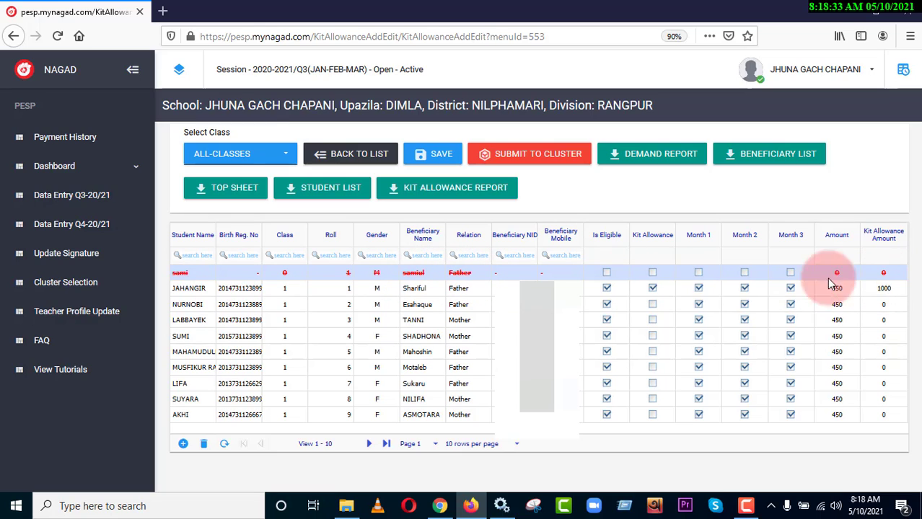
pyautogui.click(428, 159)
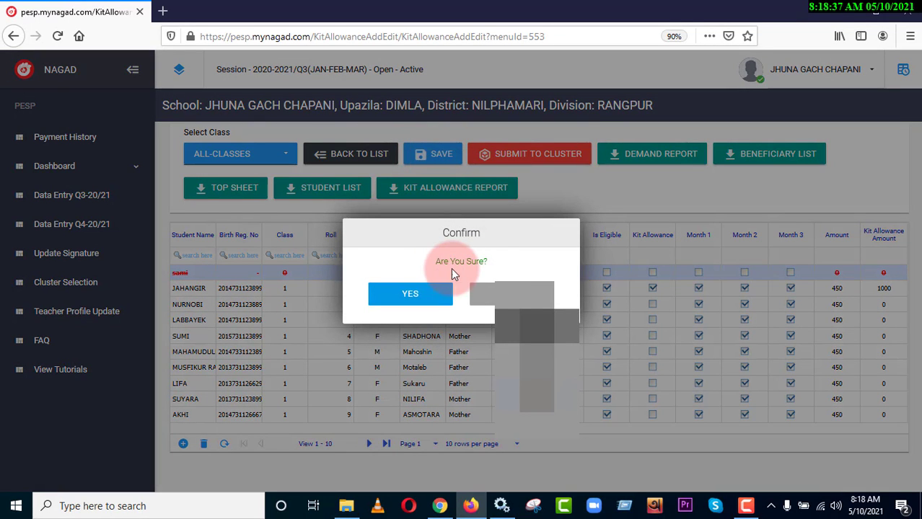
pyautogui.click(422, 297)
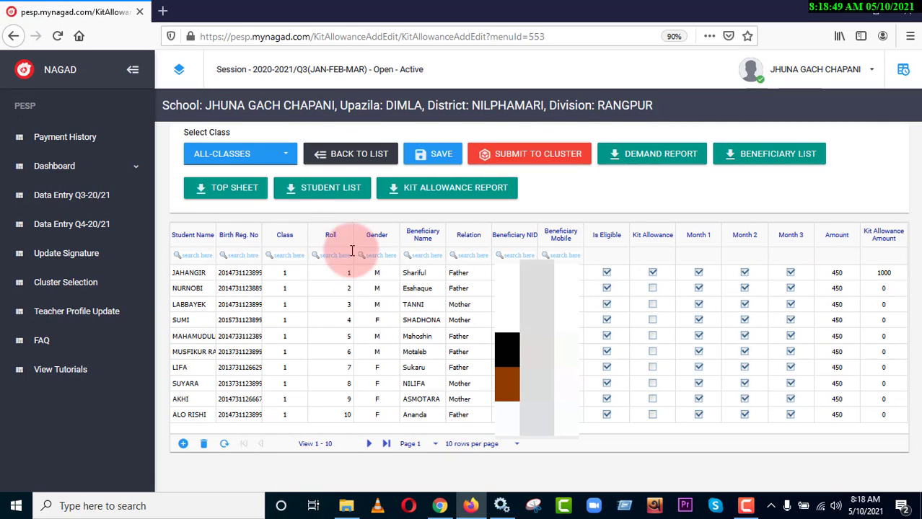
# Step: Check the class 0 student list and return to all classes
pyautogui.click(232, 155)
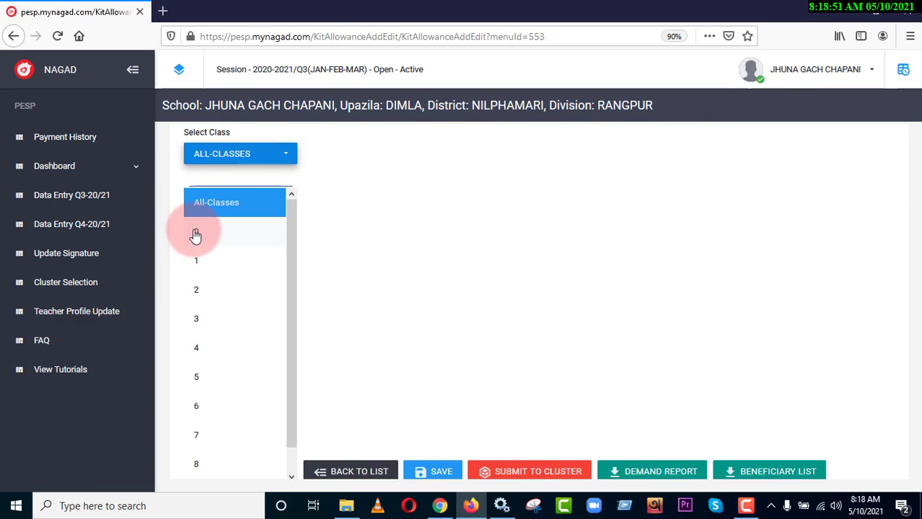
pyautogui.click(195, 232)
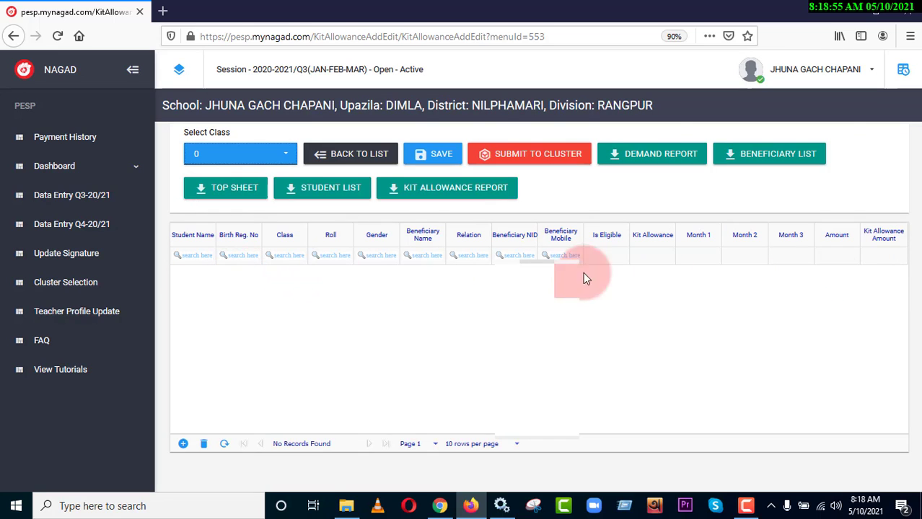
pyautogui.click(258, 166)
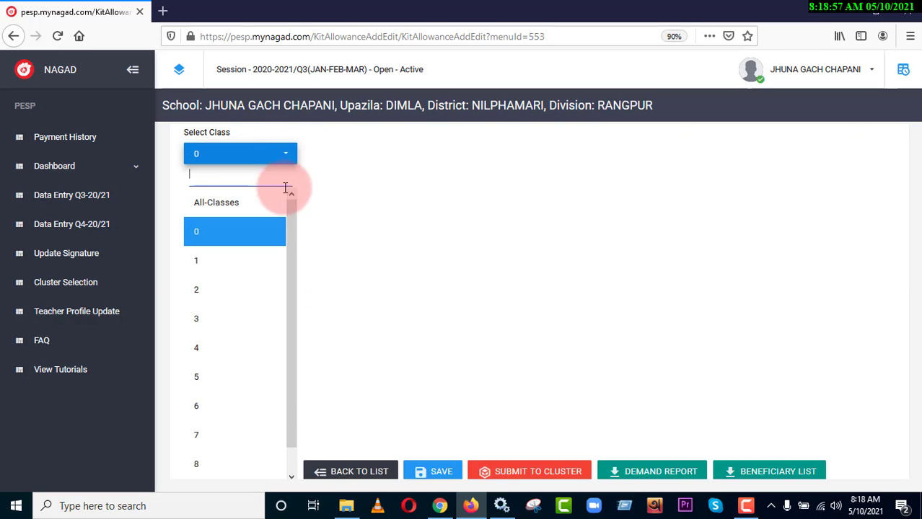
pyautogui.click(206, 203)
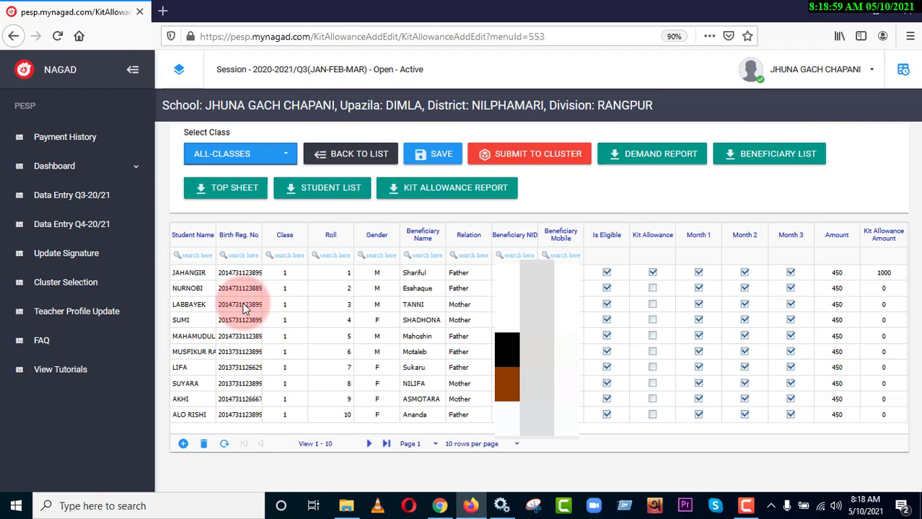